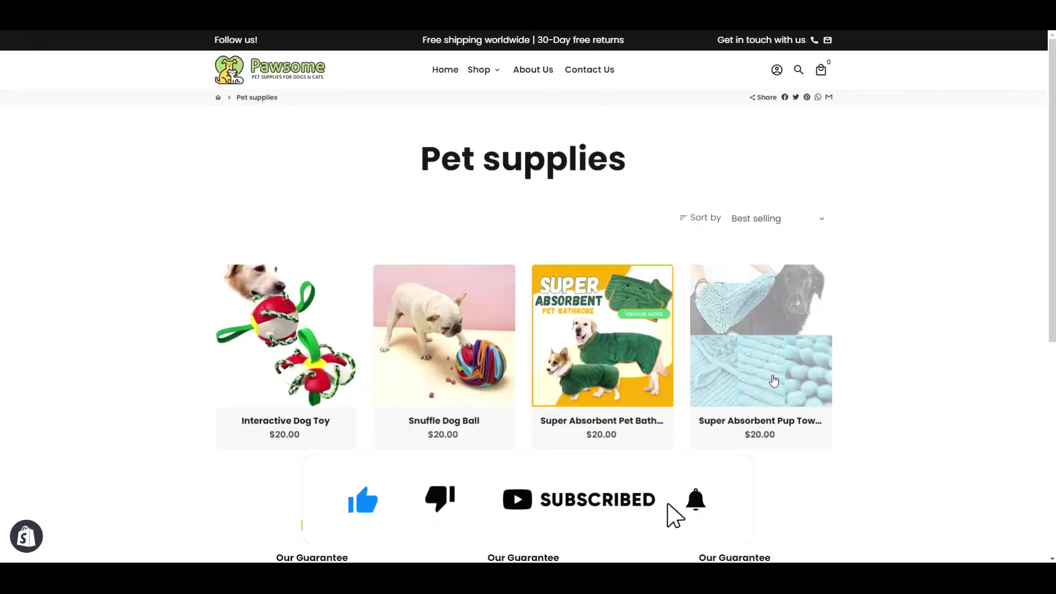
- Open the $20.00 Super Absorbent Pup Towel product page from the Pet supplies collection
left_click(774, 378)
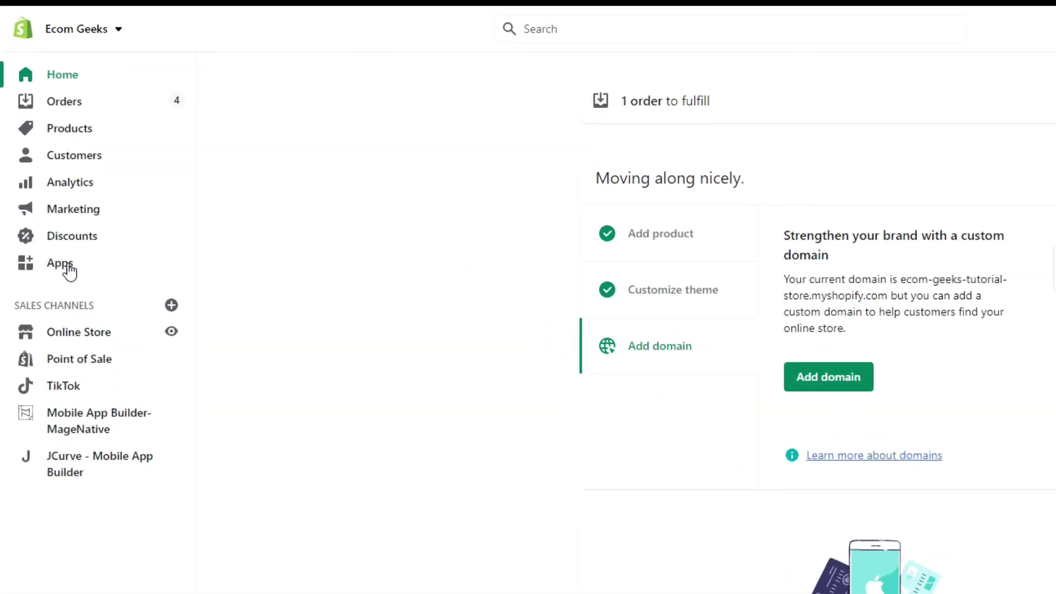
- Find ReConvert Upsell & Cross Sell in the Shopify App Store and install it
left_click(67, 266)
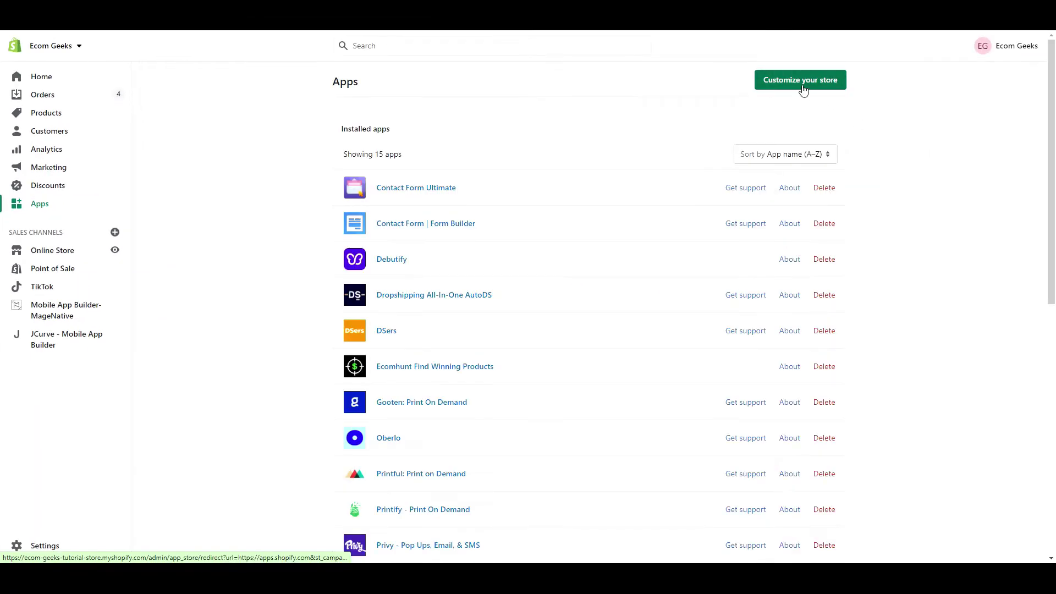
left_click(803, 89)
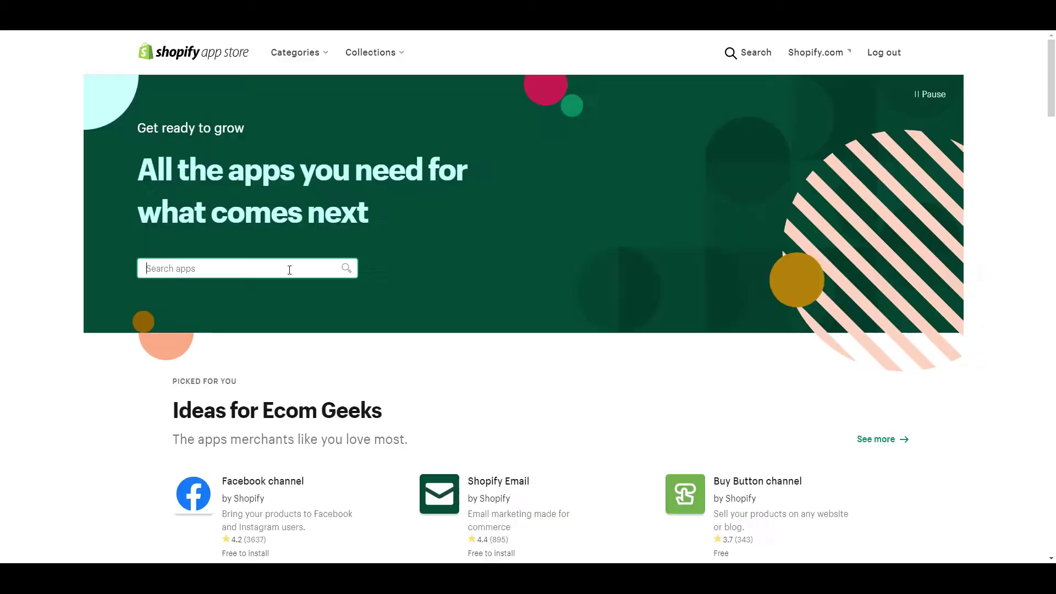
left_click(290, 270)
type("ReConvert")
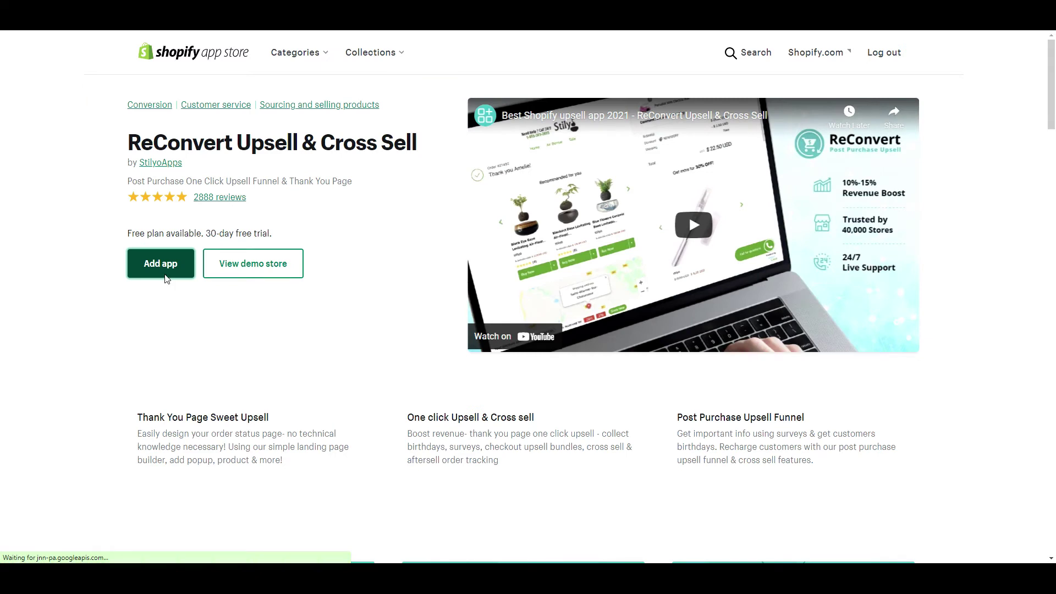
scroll(262, 282, "down", 2)
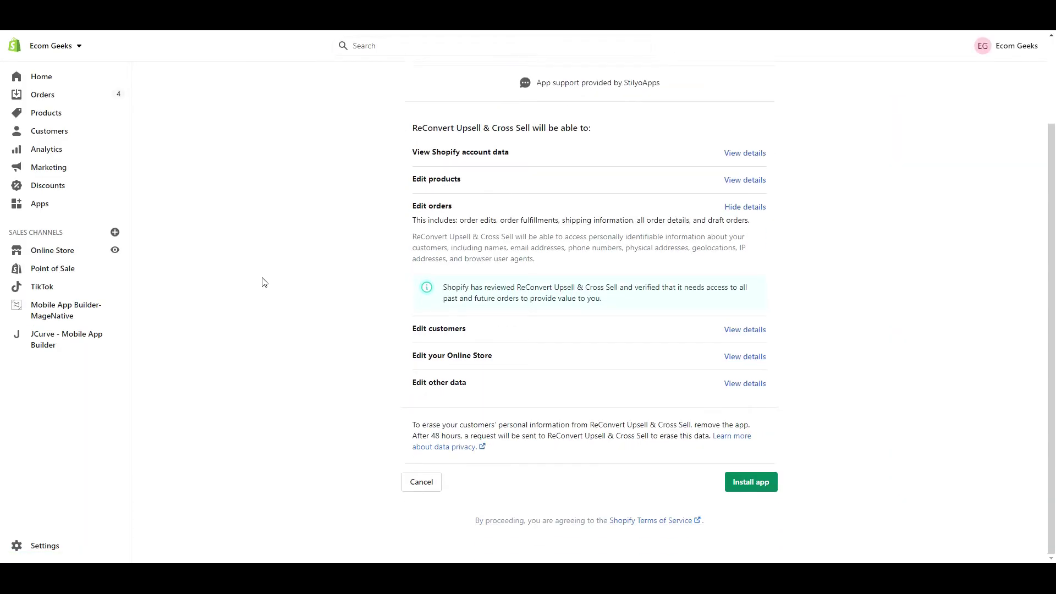
left_click(742, 489)
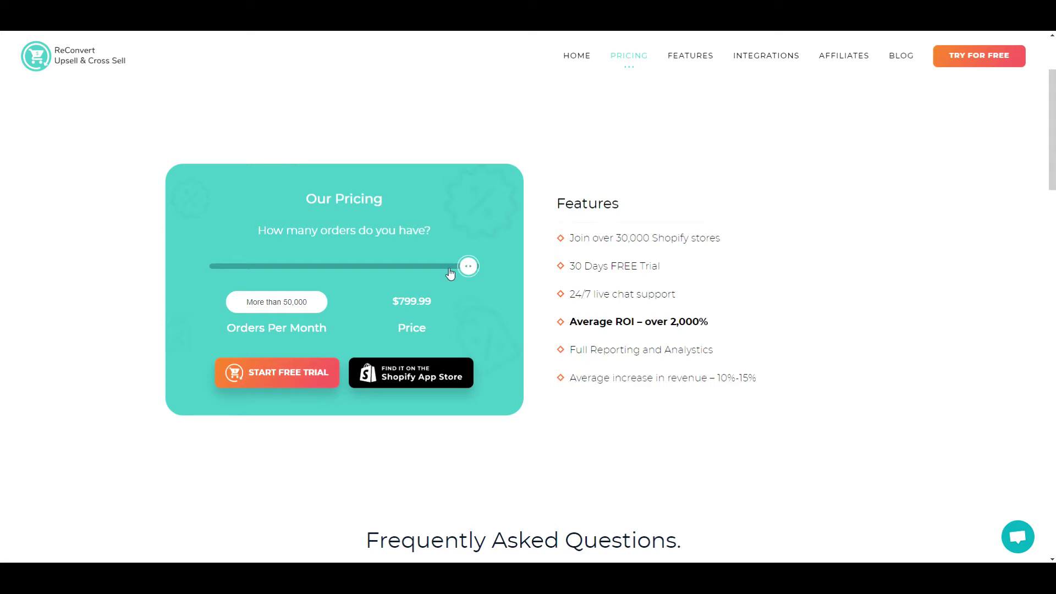
- Move the pricing slider from the lowest tier through 99, 199, 499, 999 to 1,999 orders
left_click_drag(450, 273, 217, 267)
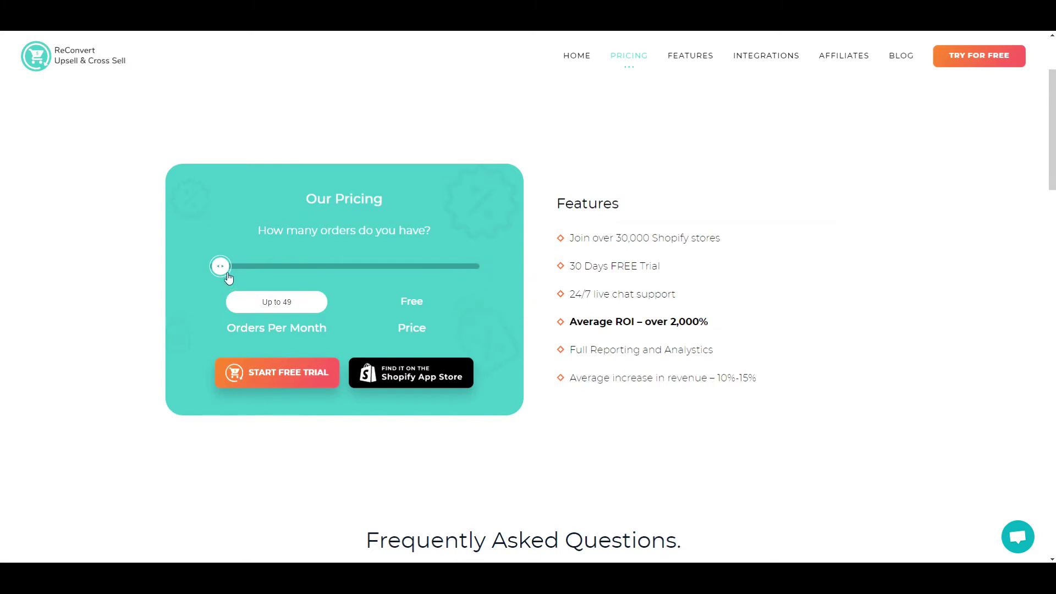
left_click_drag(232, 274, 239, 274)
left_click_drag(252, 276, 258, 277)
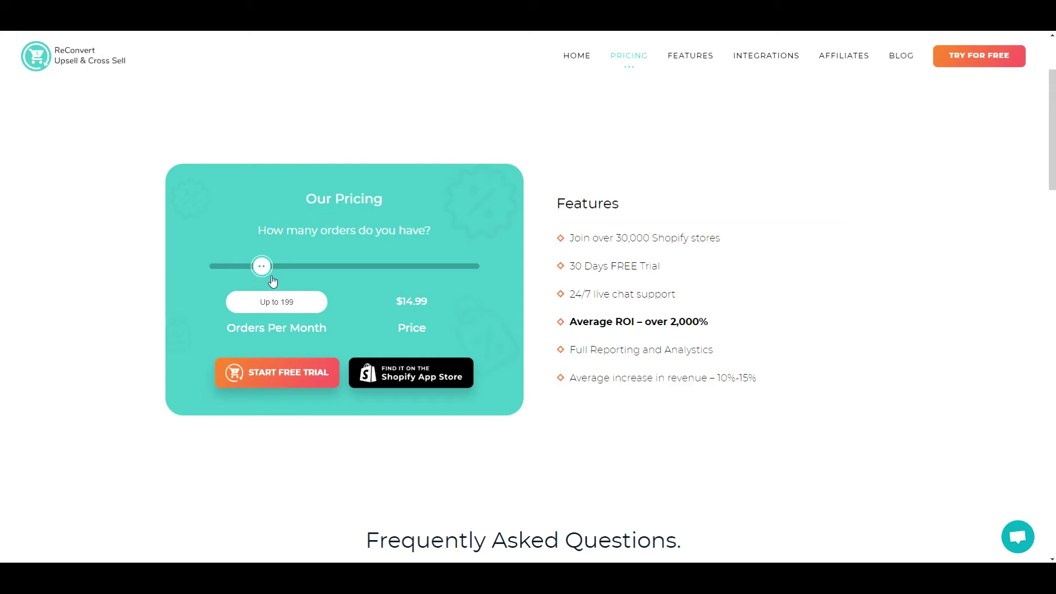
left_click_drag(273, 281, 277, 283)
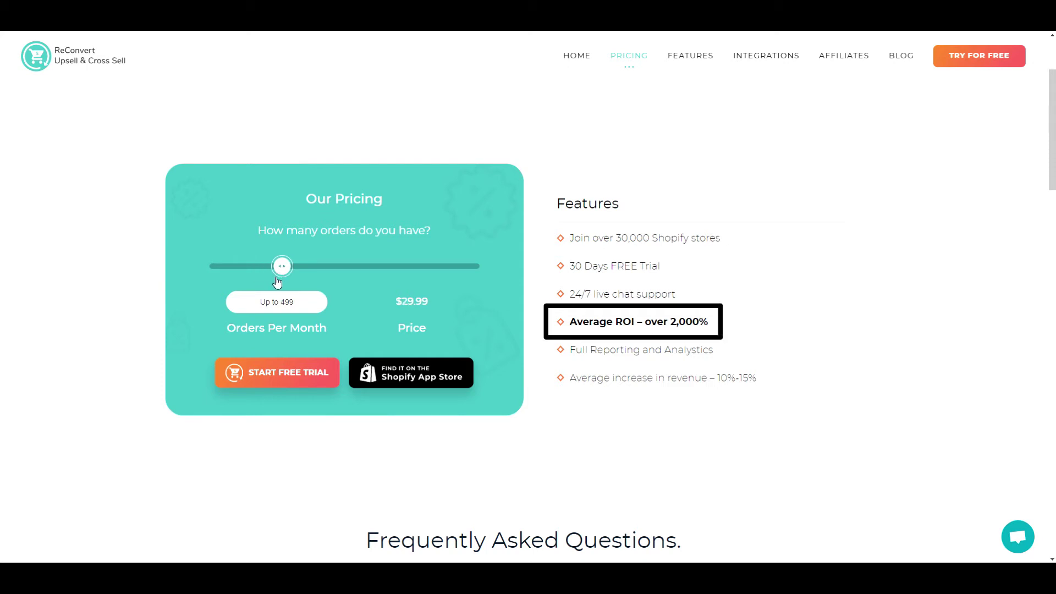
left_click_drag(290, 282, 297, 284)
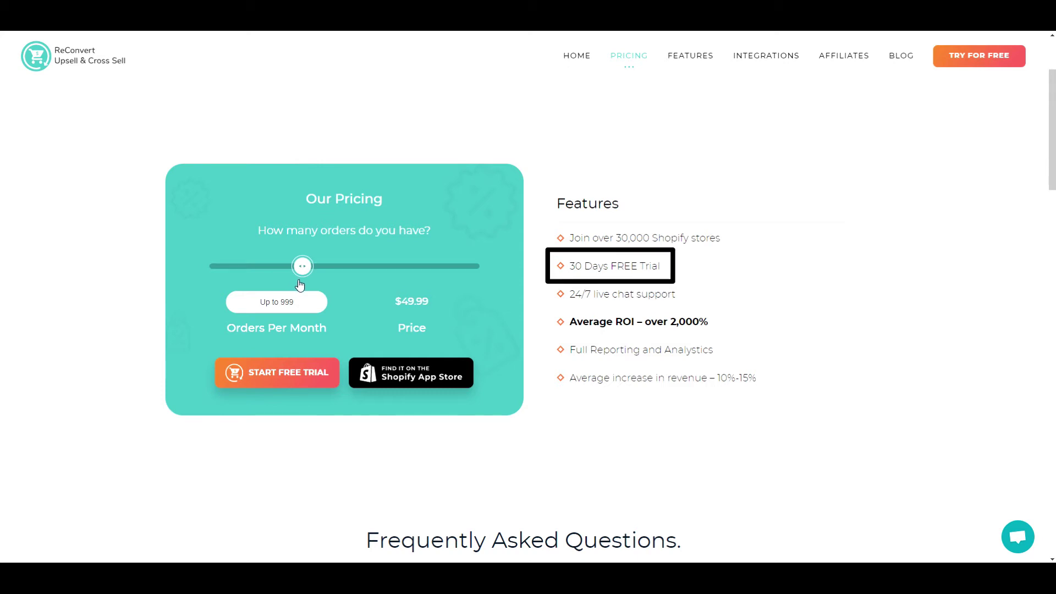
left_click_drag(300, 285, 322, 286)
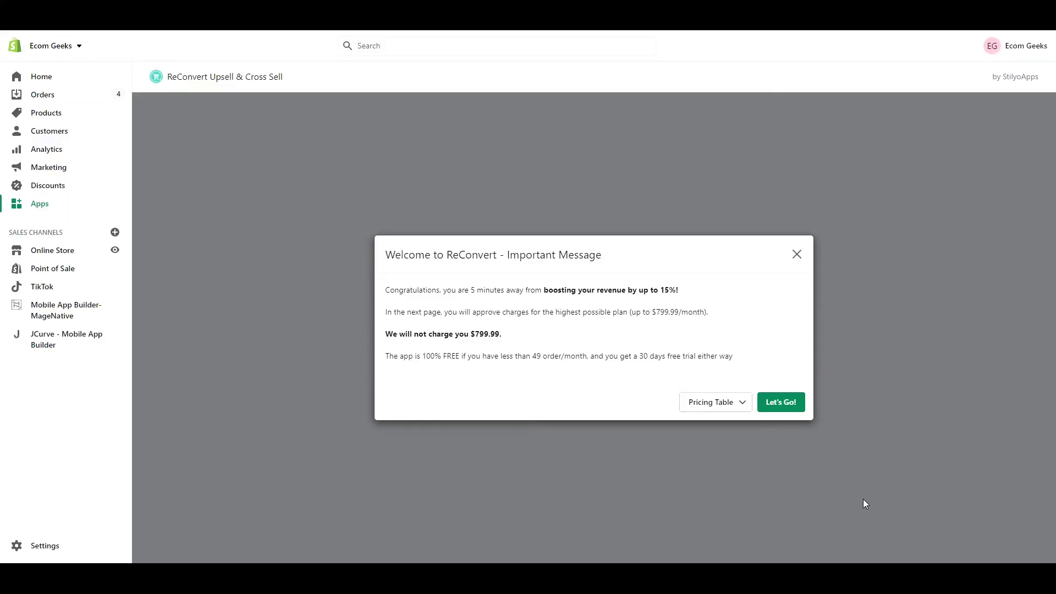
- Accept ReConvert's welcome message, then follow the warning banner to the store's Checkout settings
left_click(778, 408)
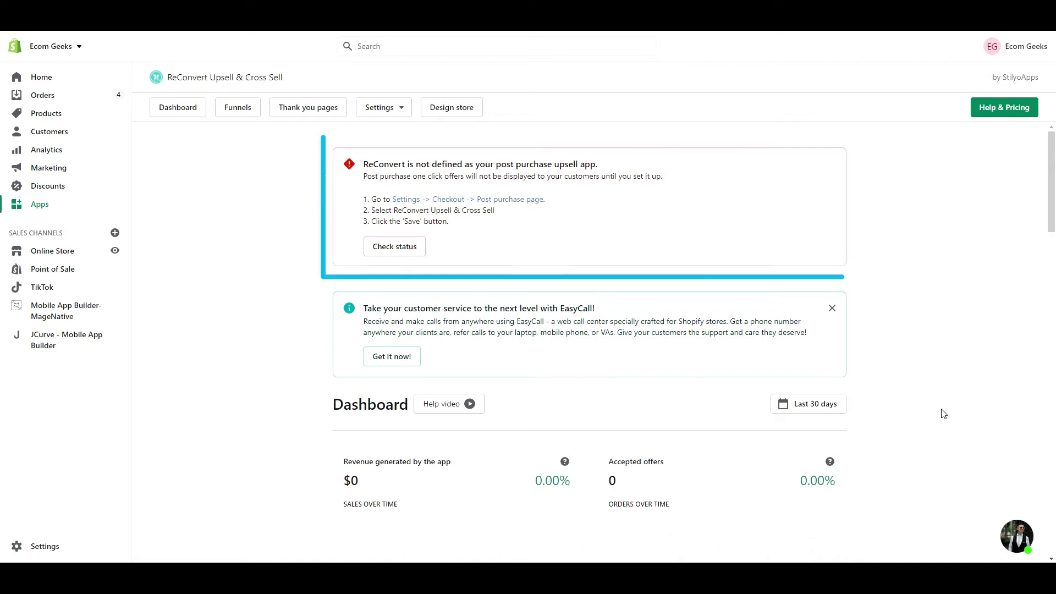
left_click(437, 205)
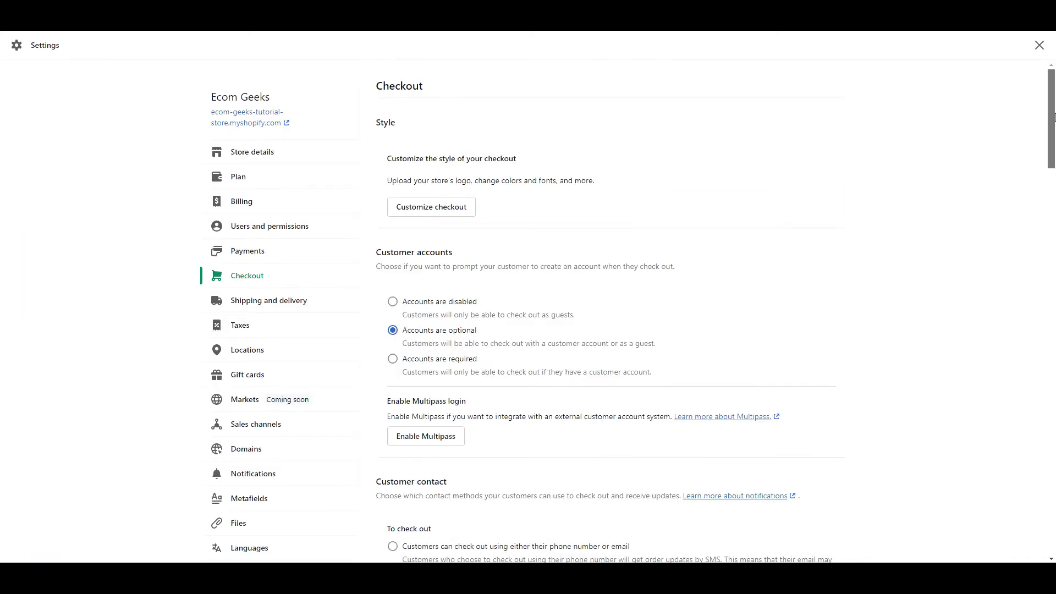
scroll(1023, 414, "down", 4)
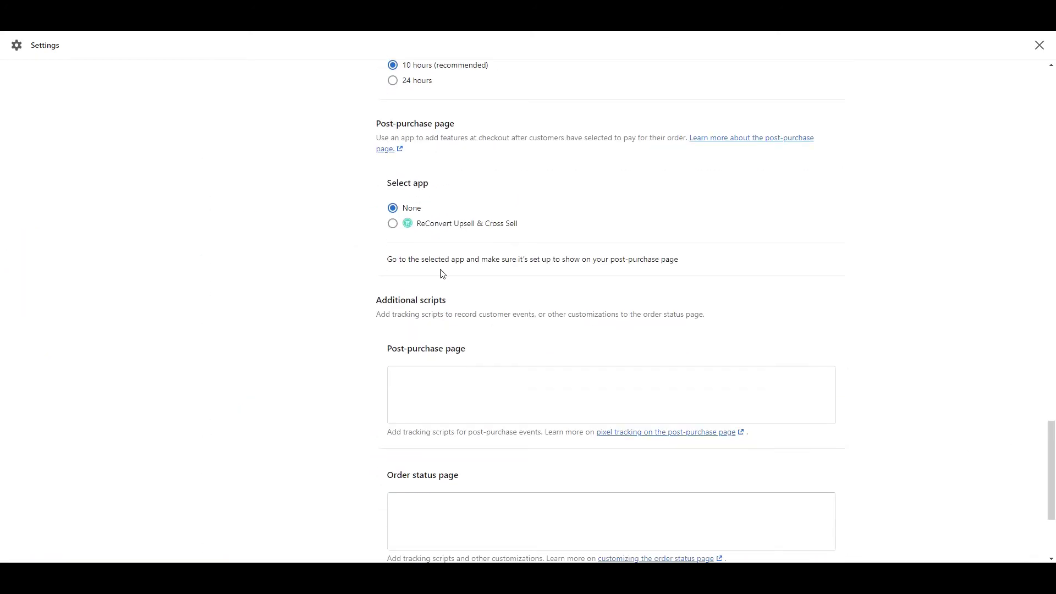
- Save ReConvert as the post-purchase page app, then open ReConvert's general settings
left_click(394, 227)
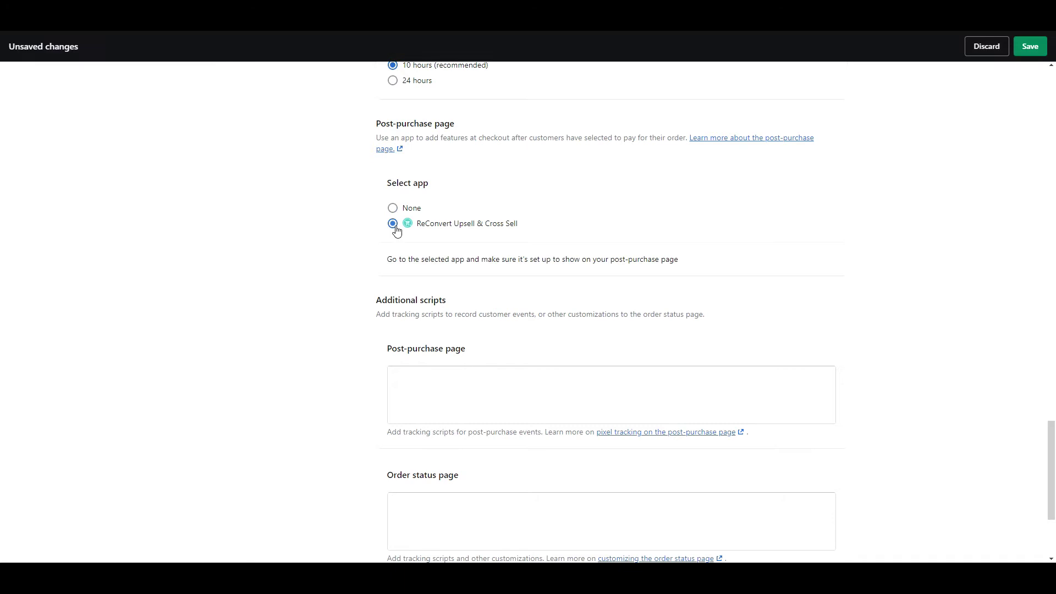
left_click(1029, 47)
left_click(1039, 45)
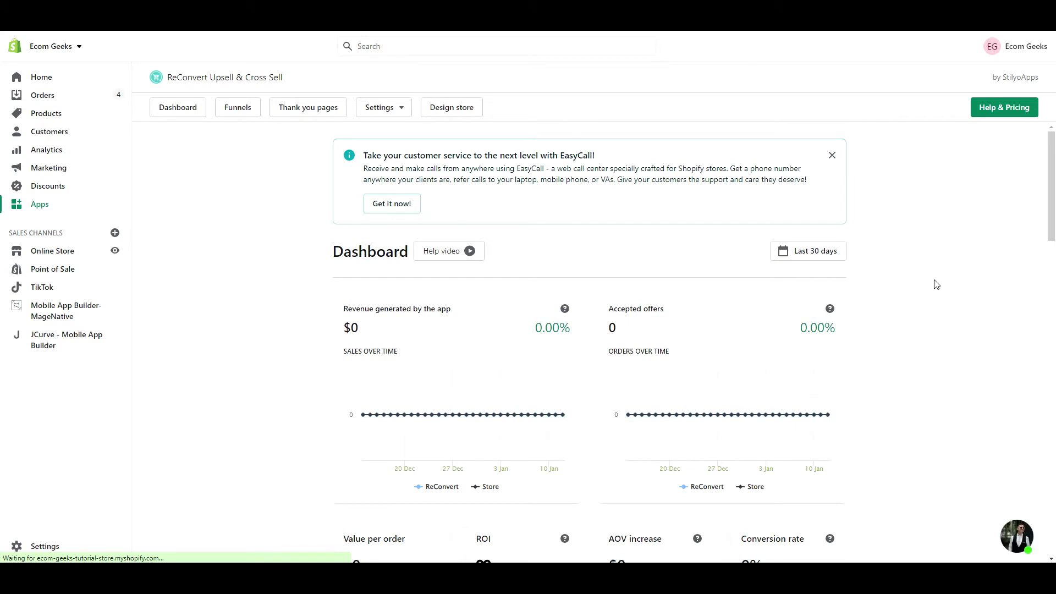
left_click(391, 121)
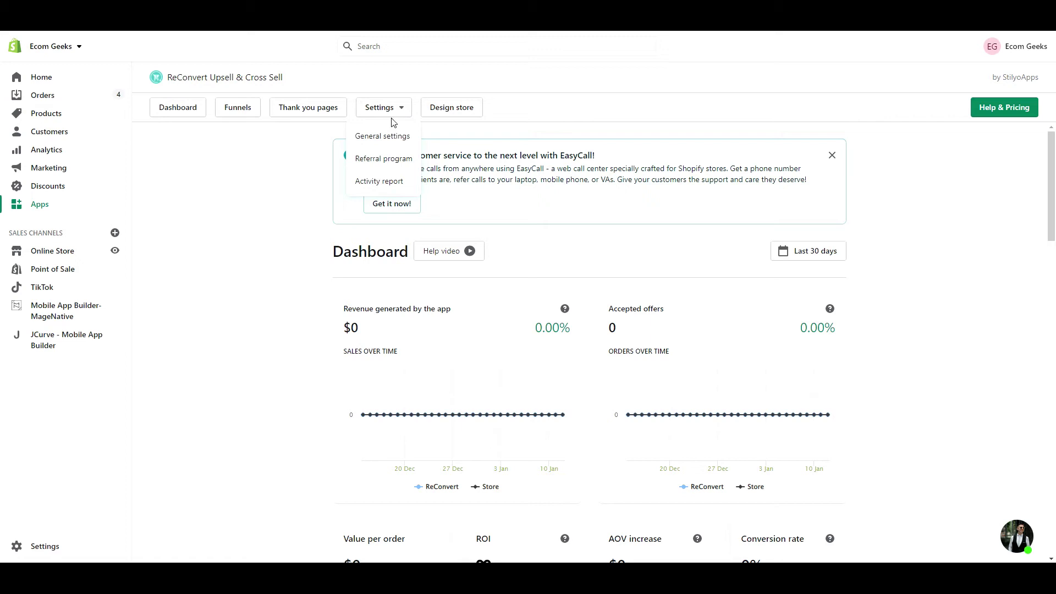
left_click(386, 137)
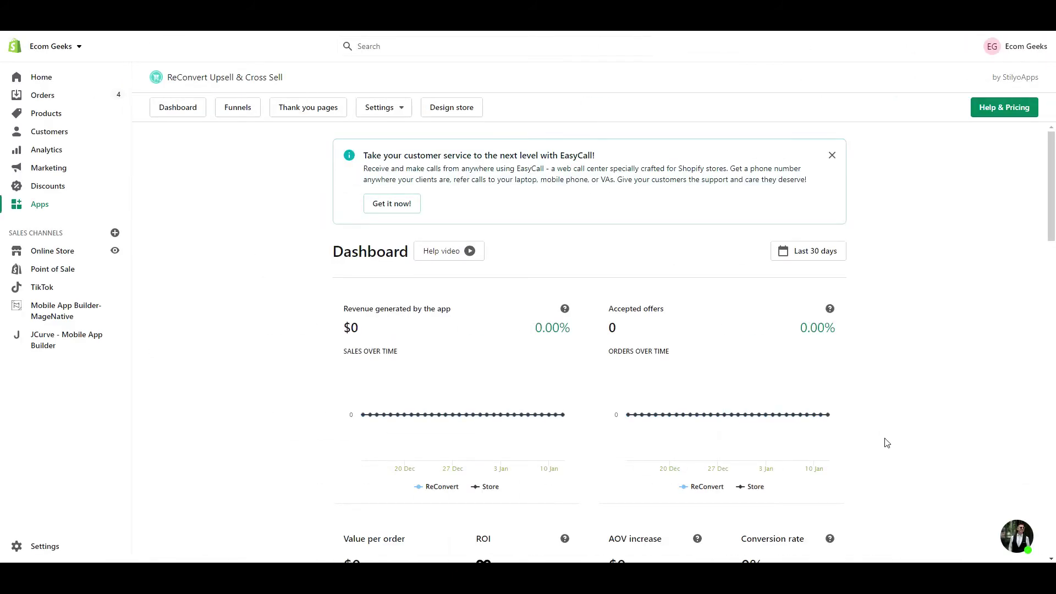
- Add the Conversion monster funnel with its max discount raised from 30 to 50%
left_click(238, 107)
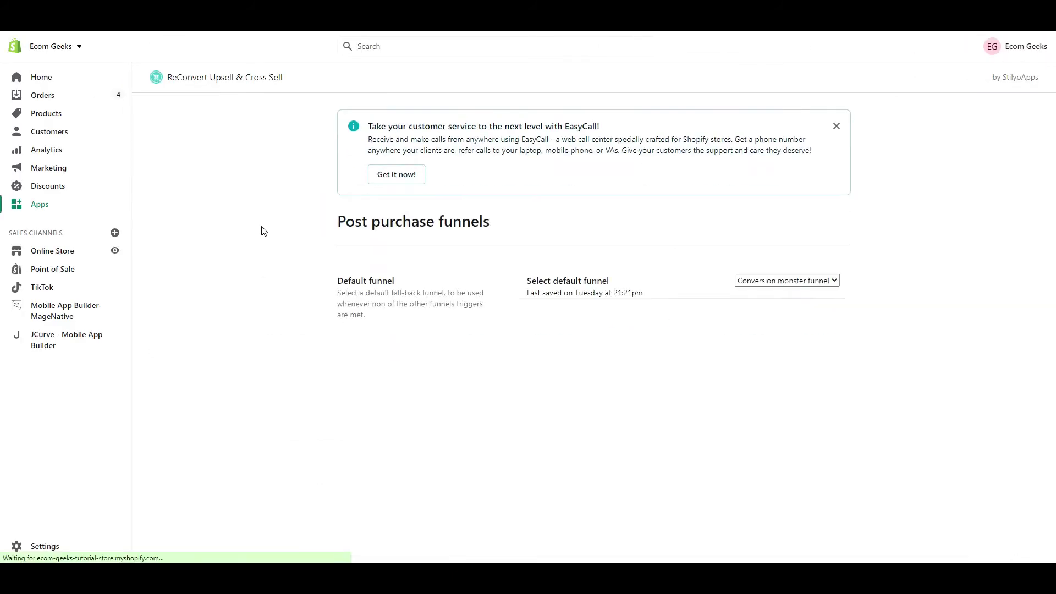
scroll(1054, 176, "down", 2)
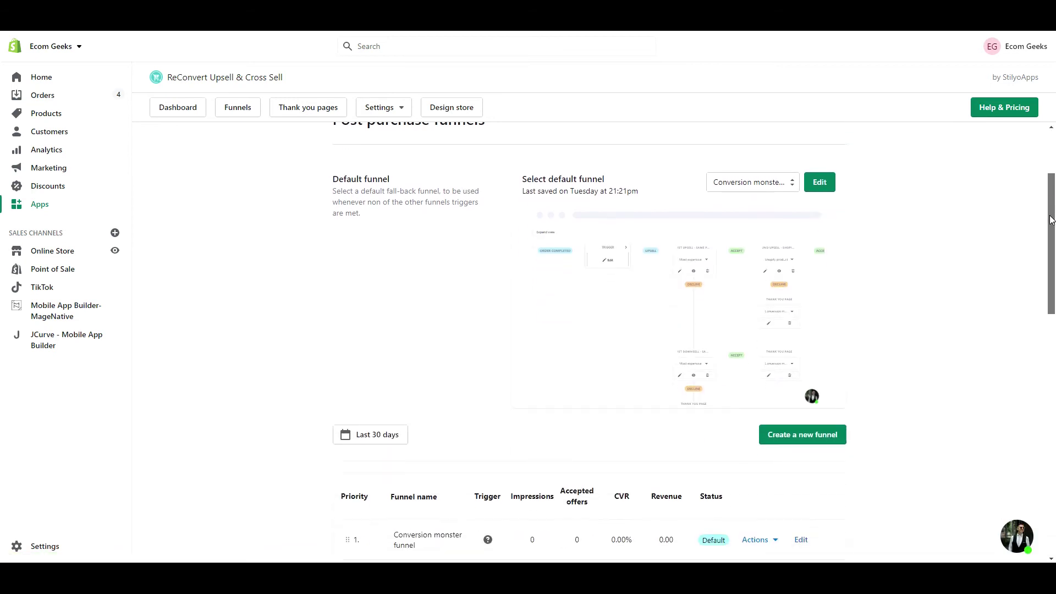
left_click(800, 441)
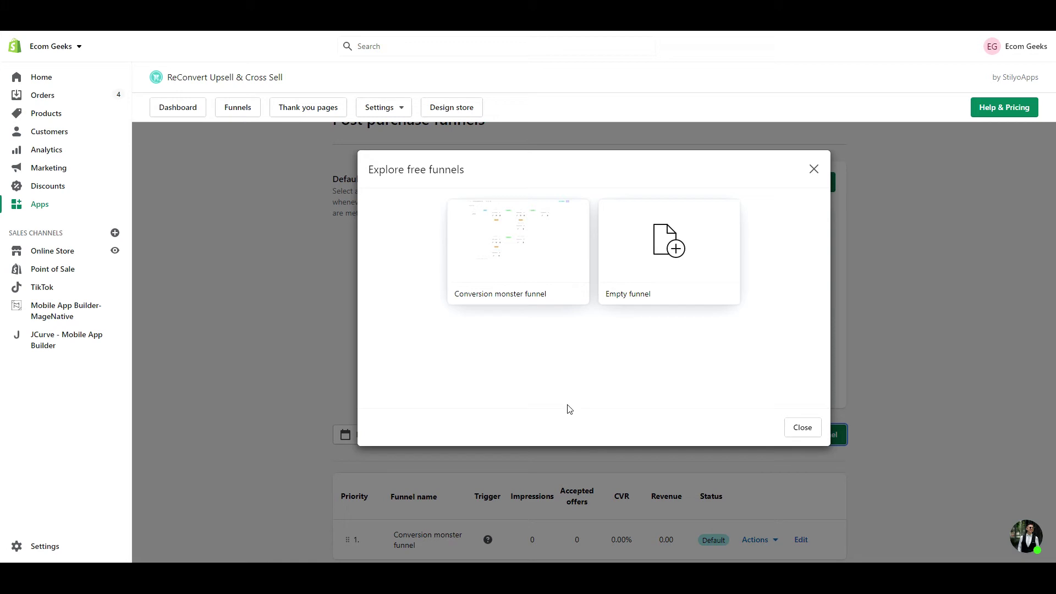
left_click(513, 289)
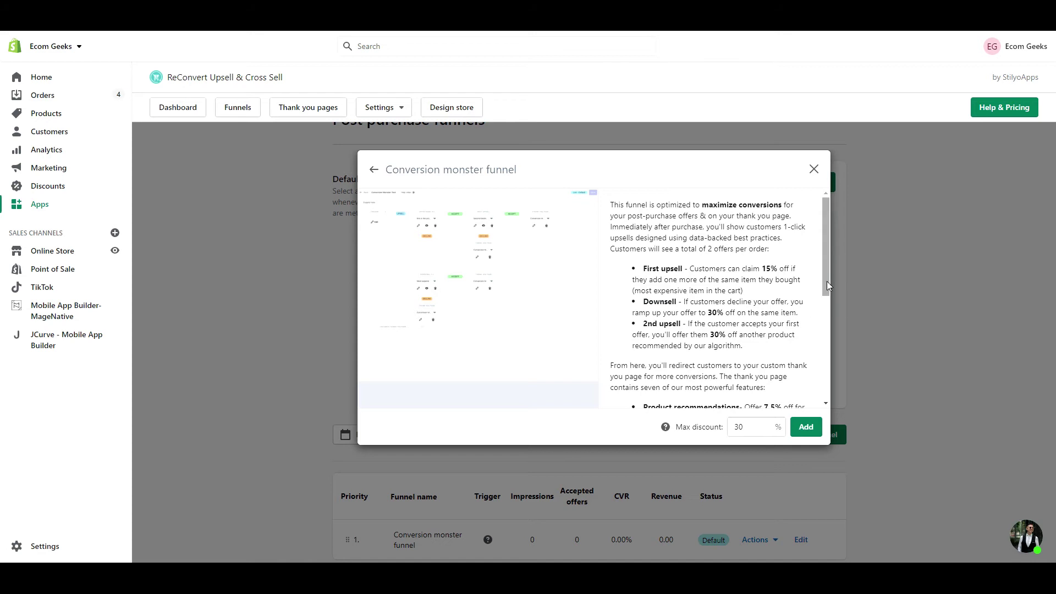
left_click_drag(827, 282, 821, 355)
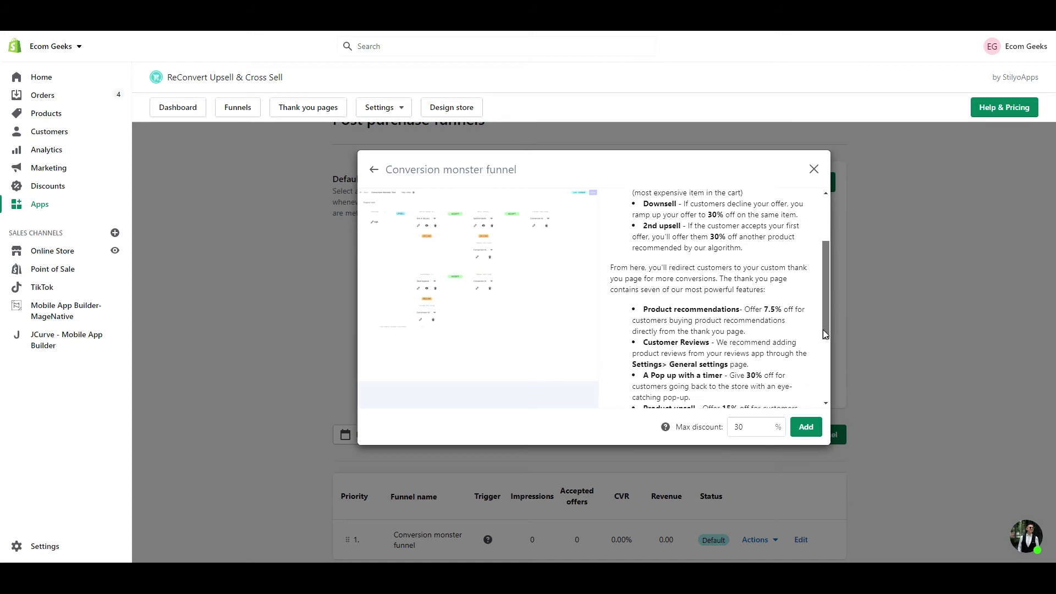
left_click_drag(821, 354, 829, 261)
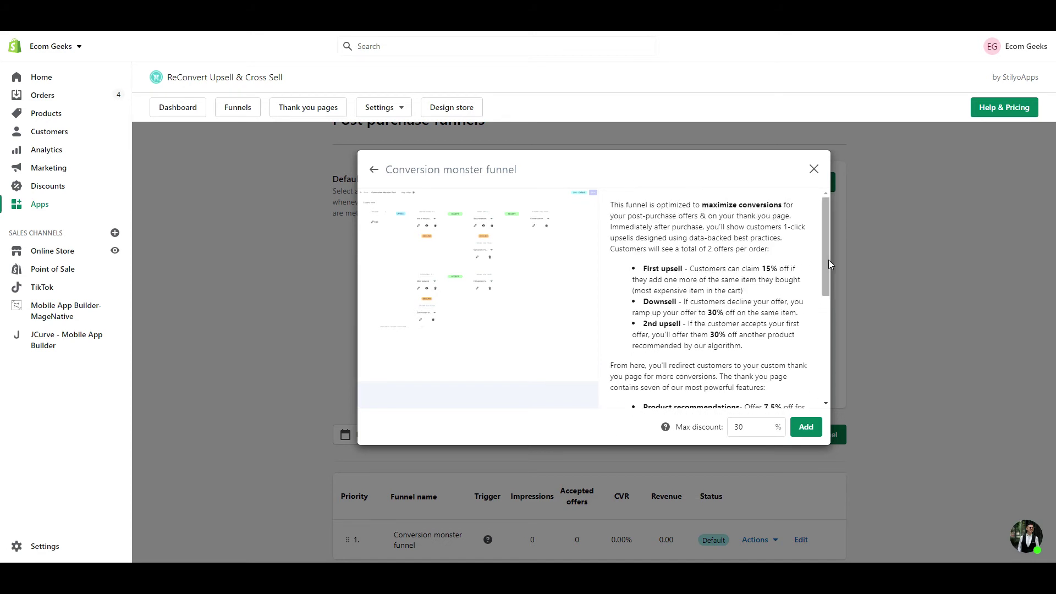
left_click(748, 429)
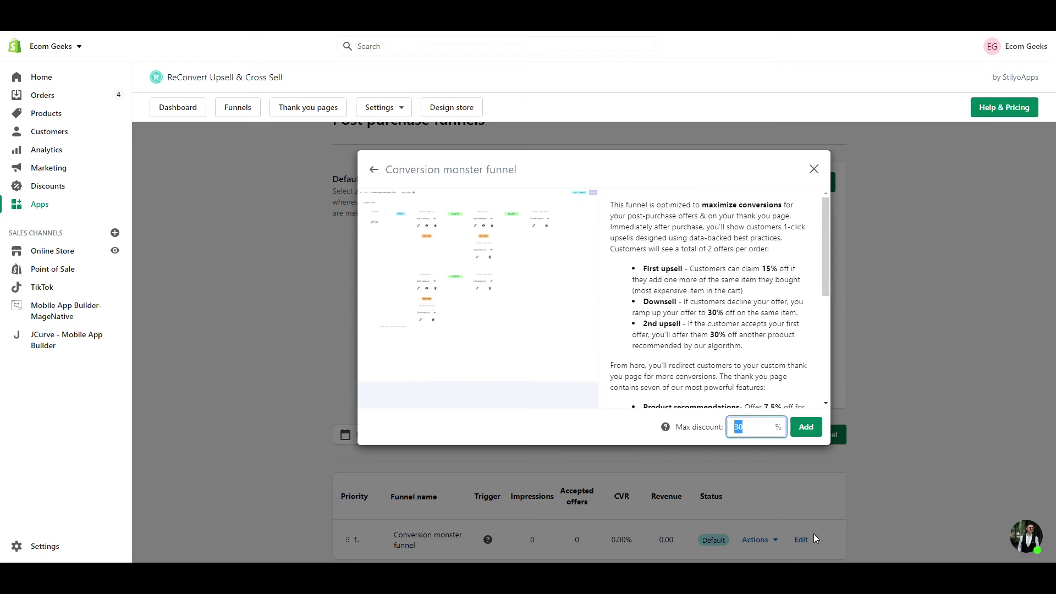
type("50")
left_click(806, 427)
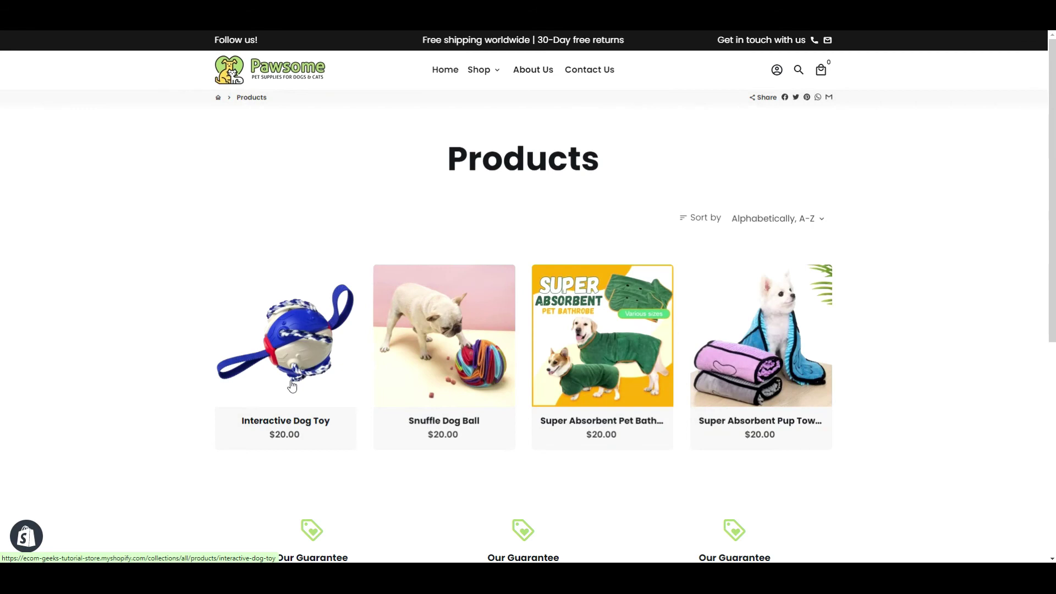
- Add the Interactive Dog Toy to the cart and start checkout
left_click(291, 386)
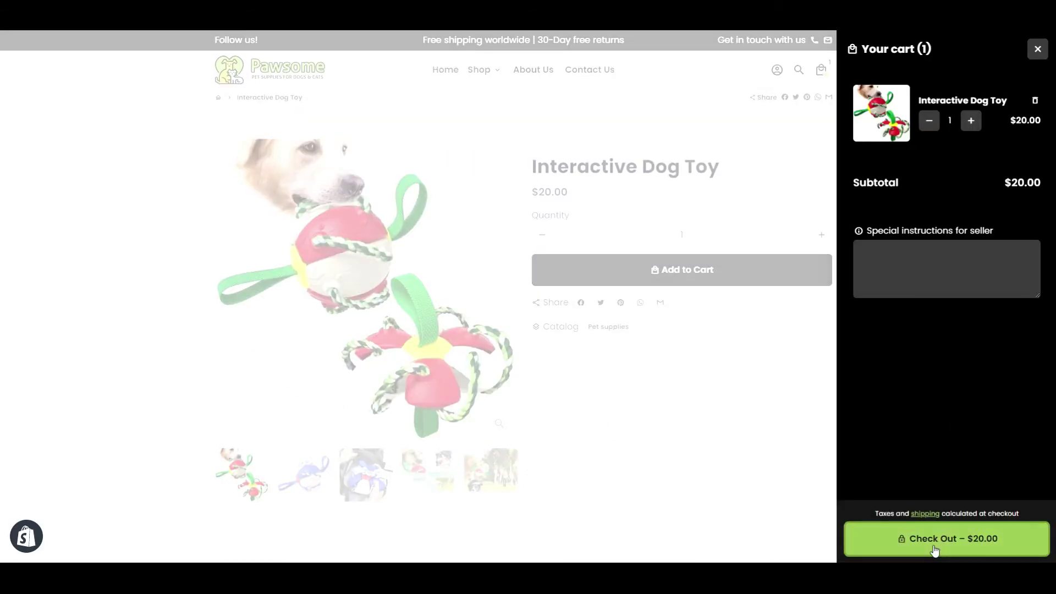
left_click(935, 549)
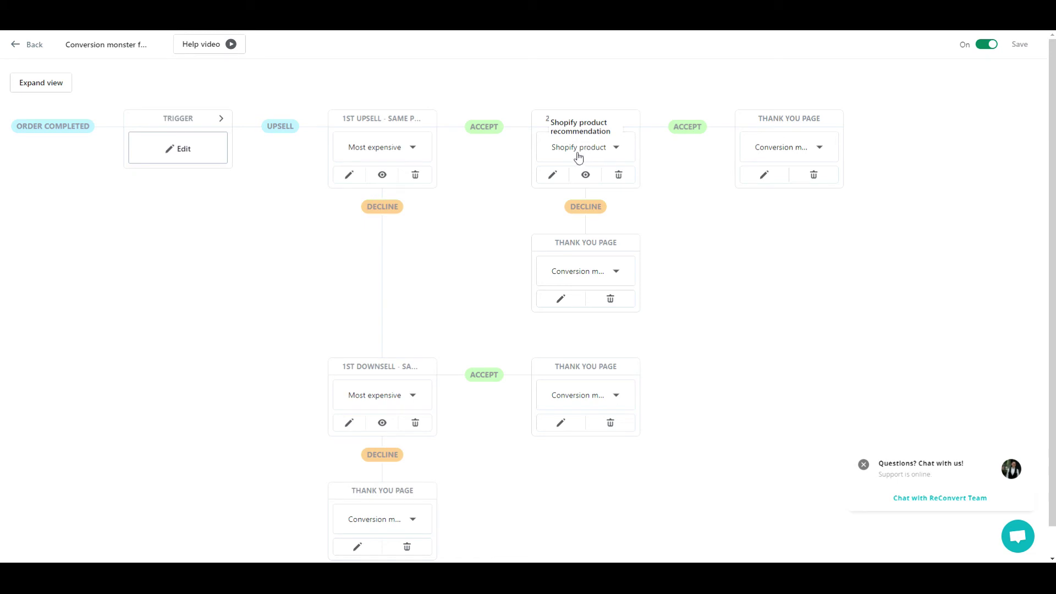
- Set the second upsell to hide products already in the order, and save it
left_click(554, 176)
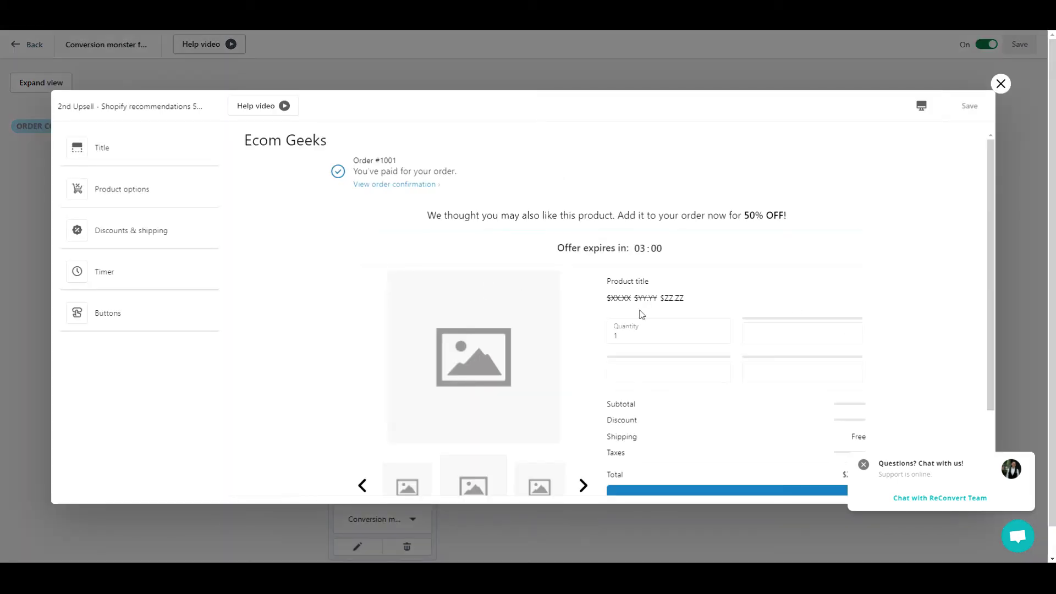
left_click(179, 205)
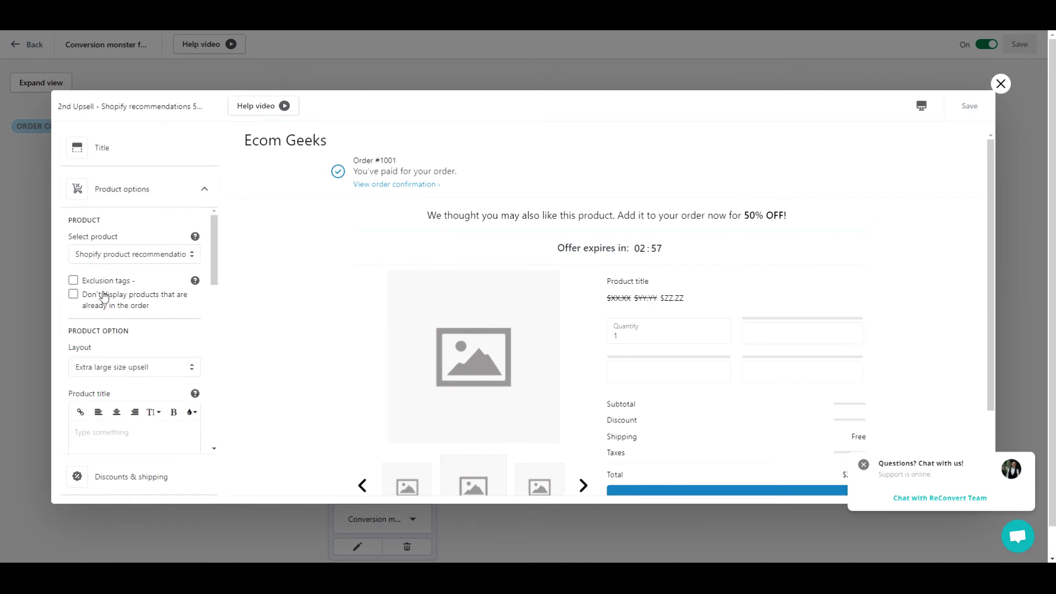
left_click(74, 294)
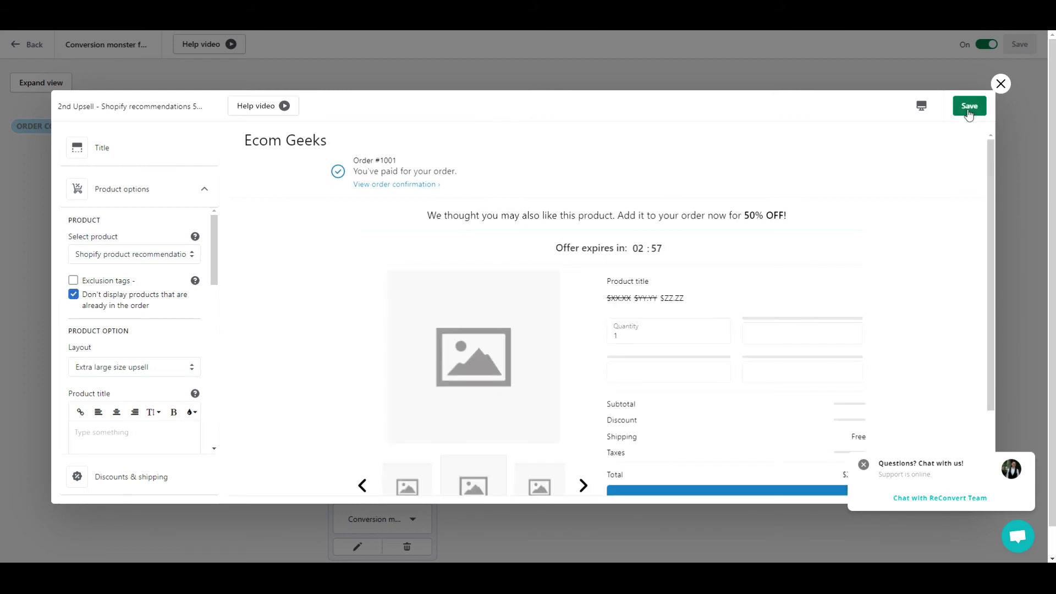
left_click(969, 111)
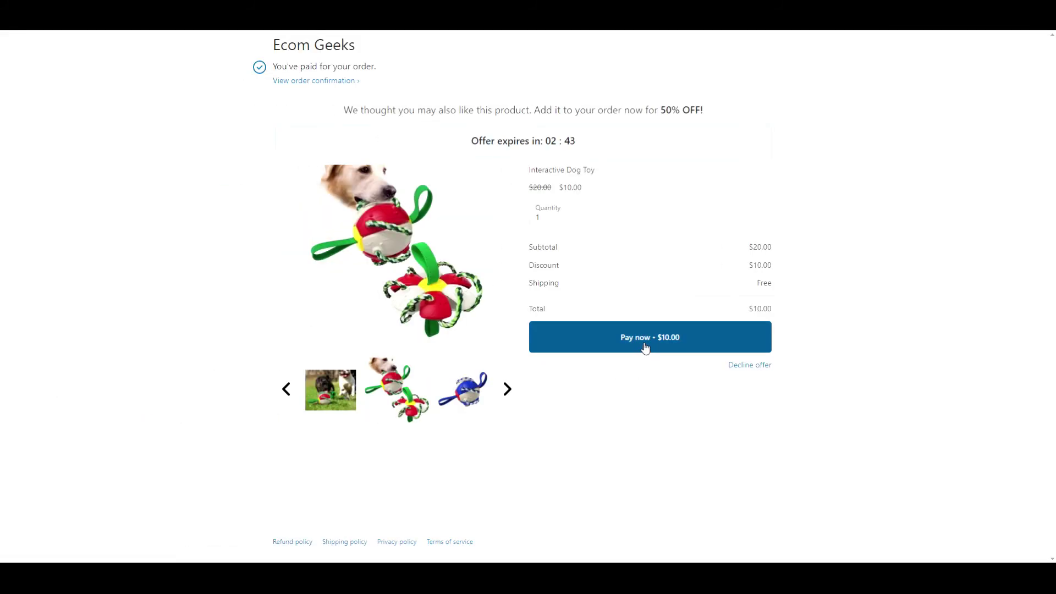
- Accept the 50%-off dog toy offer and dismiss the thank-you page's one-time offer popup
left_click(646, 348)
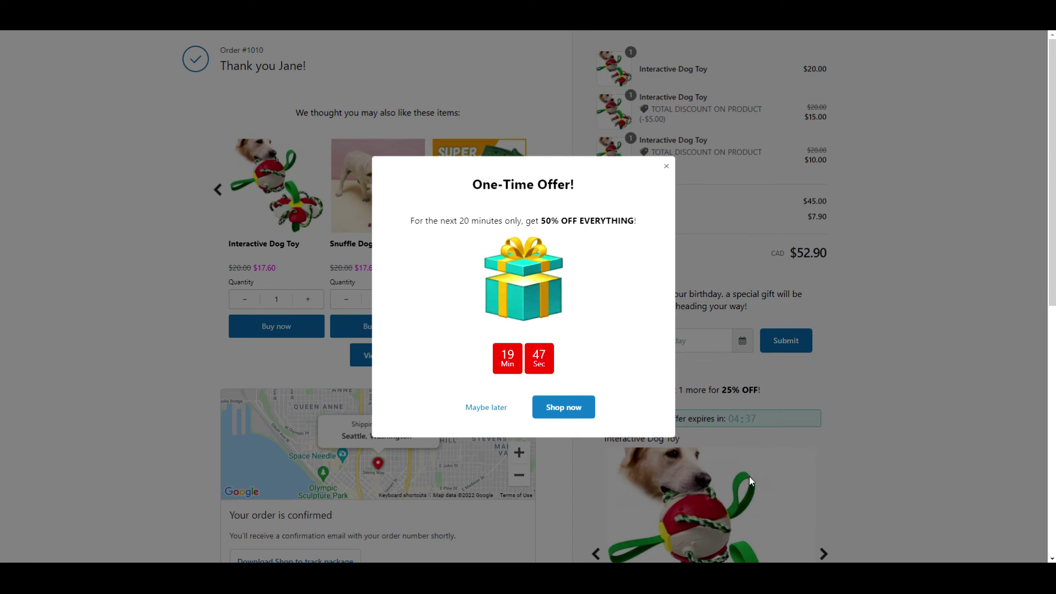
left_click(492, 412)
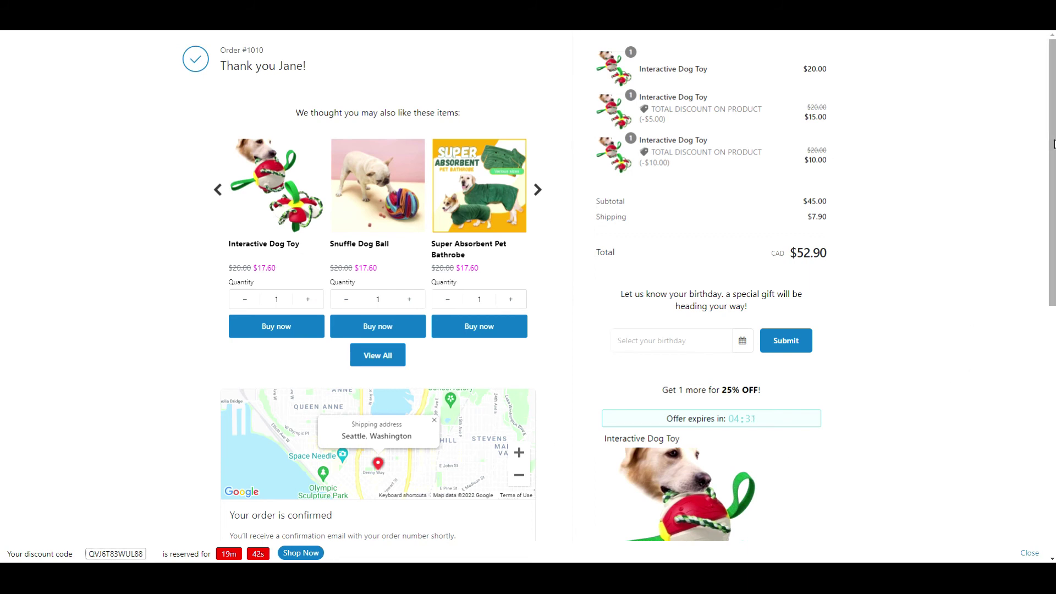
mouse_move(1054, 141)
left_mouse_down()
mouse_move(1054, 295)
mouse_move(1054, 140)
left_mouse_up()
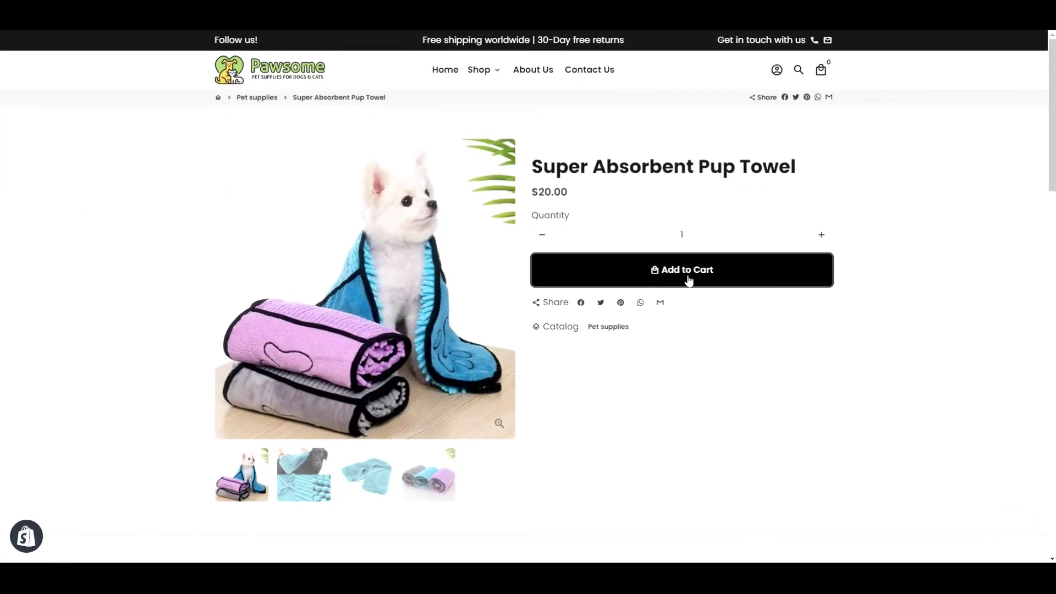
- Buy the Super Absorbent Pup Towel through checkout with standard shipping
left_click(687, 273)
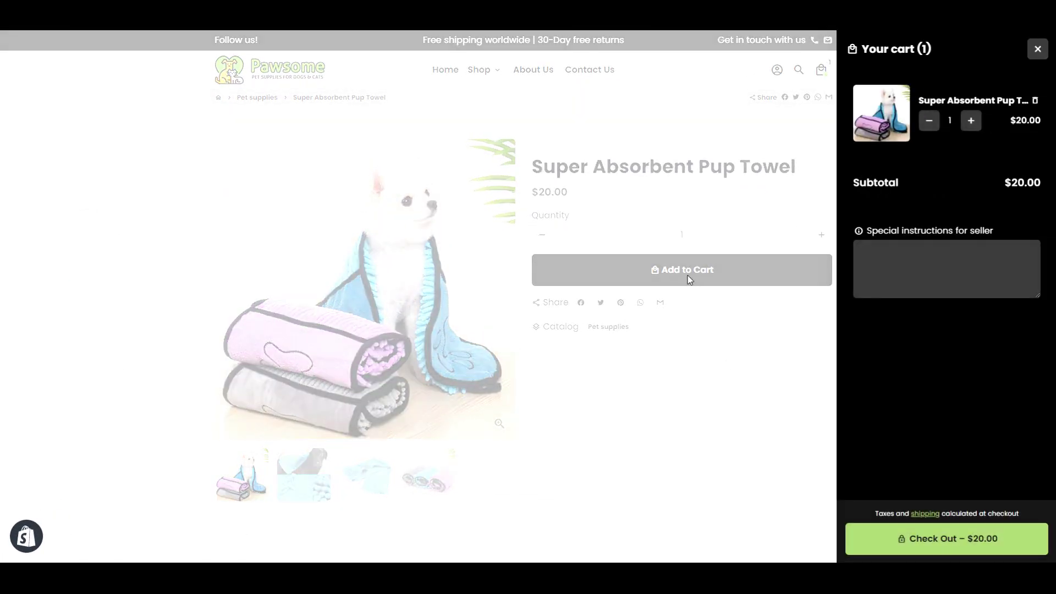
left_click(927, 551)
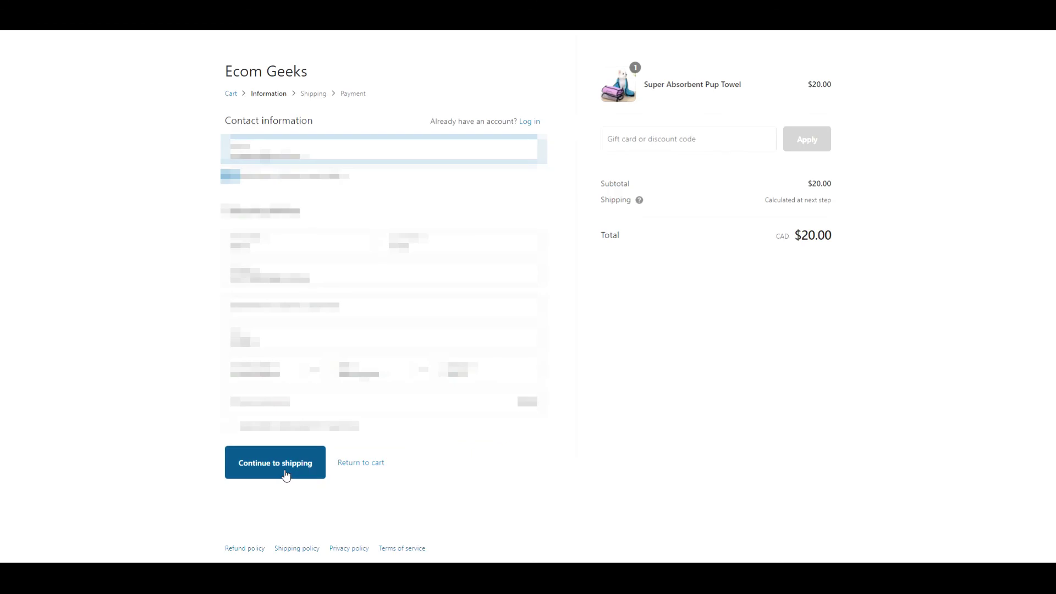
left_click(284, 474)
left_click(293, 307)
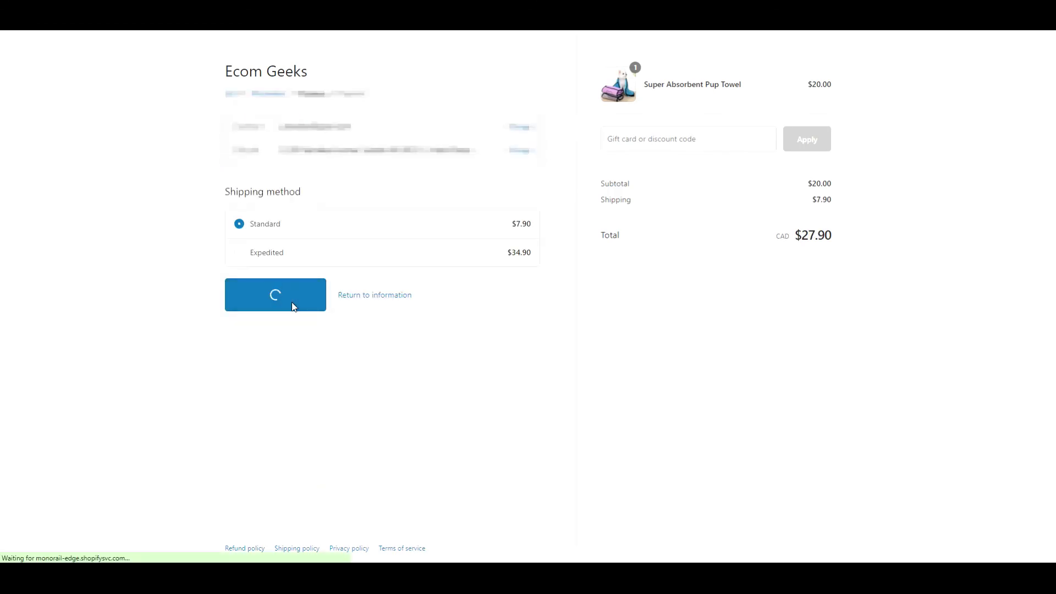
scroll(255, 532, "down", 2)
left_click(256, 532)
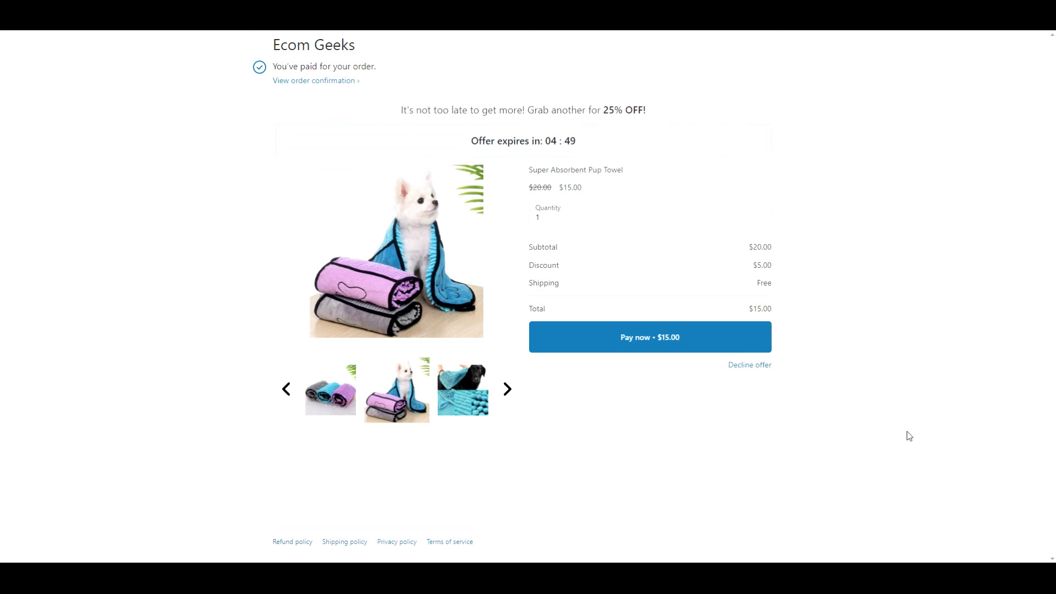
- Decline the 25% off towel offer, then the 50% off towel offer
left_click(756, 366)
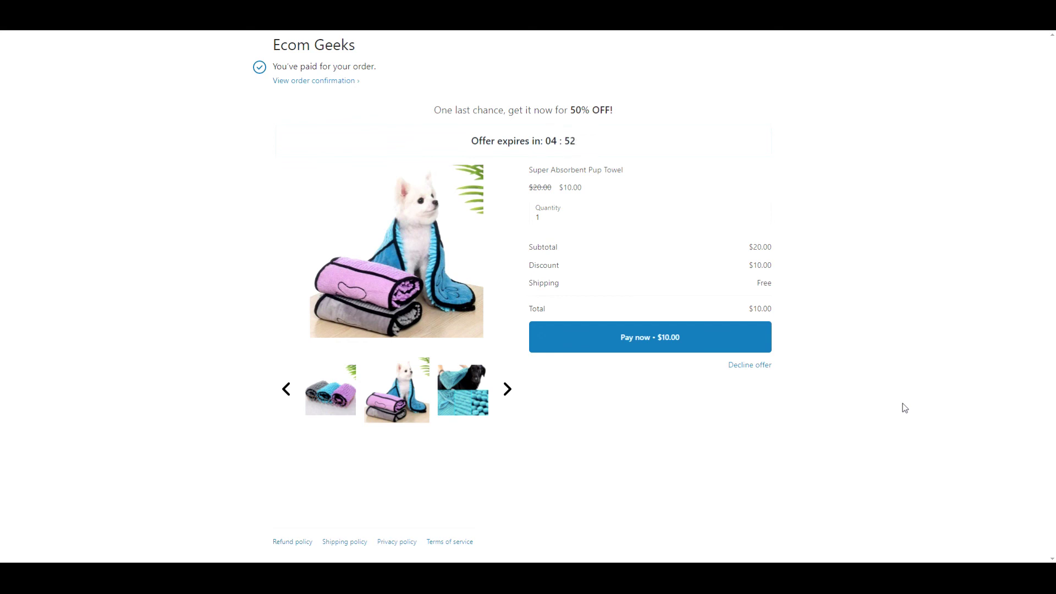
left_click(753, 371)
scroll(1032, 289, "down", 5)
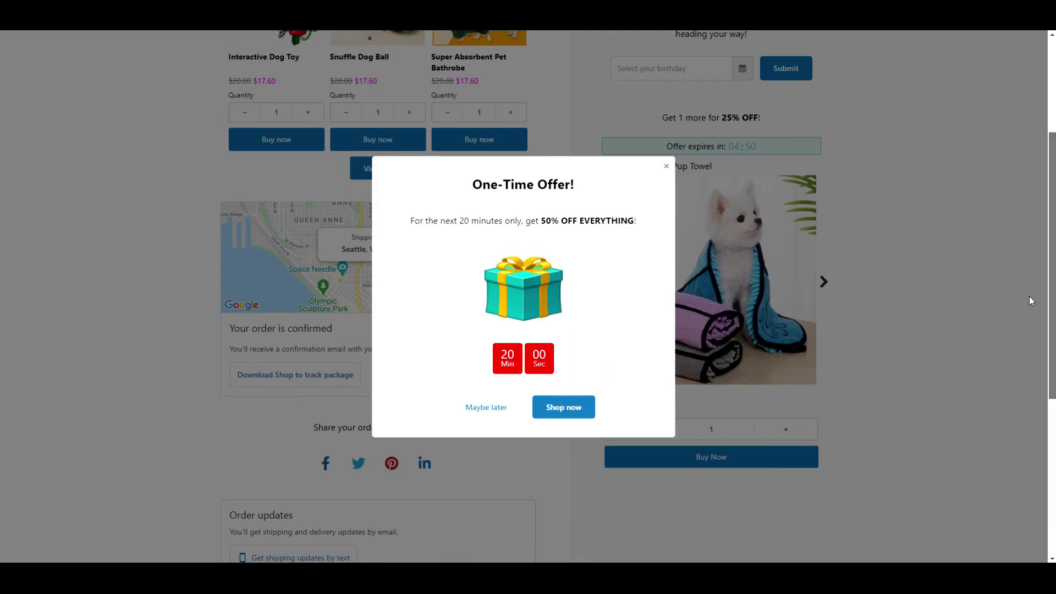
scroll(1029, 297, "up", 2)
scroll(1033, 239, "up", 1)
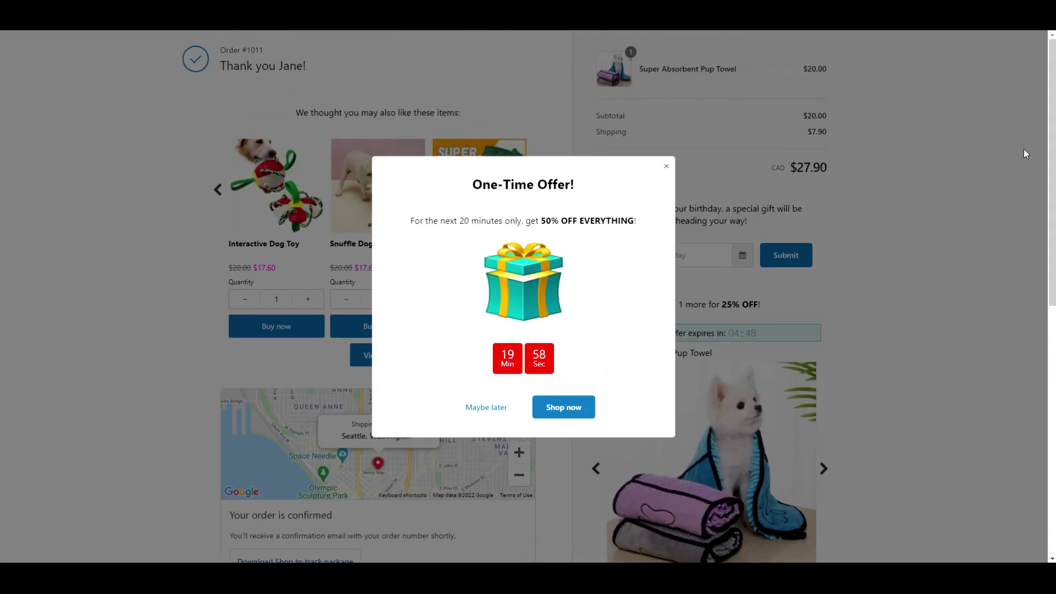